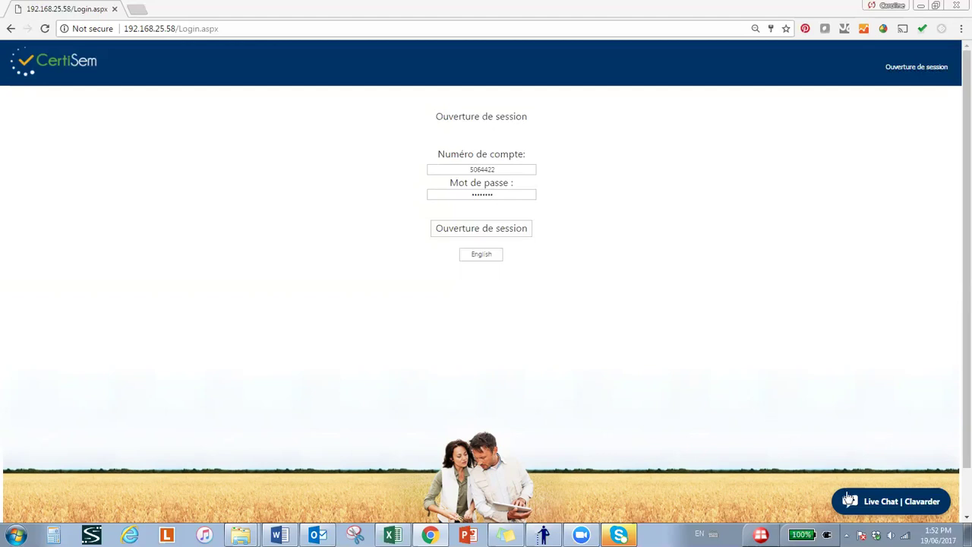
# - Look at the live chat request form, close it, and sign in with the prefilled account credentials
pyautogui.click(860, 503)
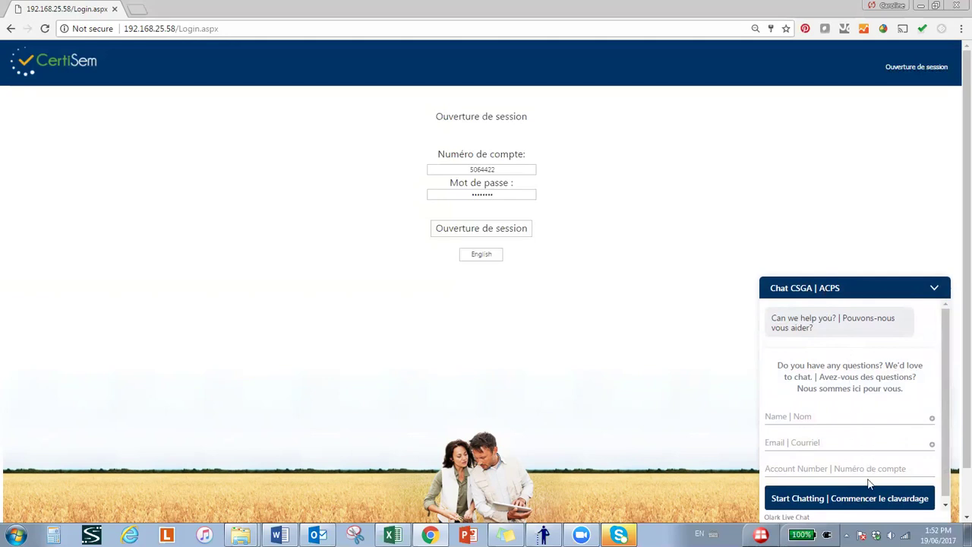
pyautogui.click(932, 290)
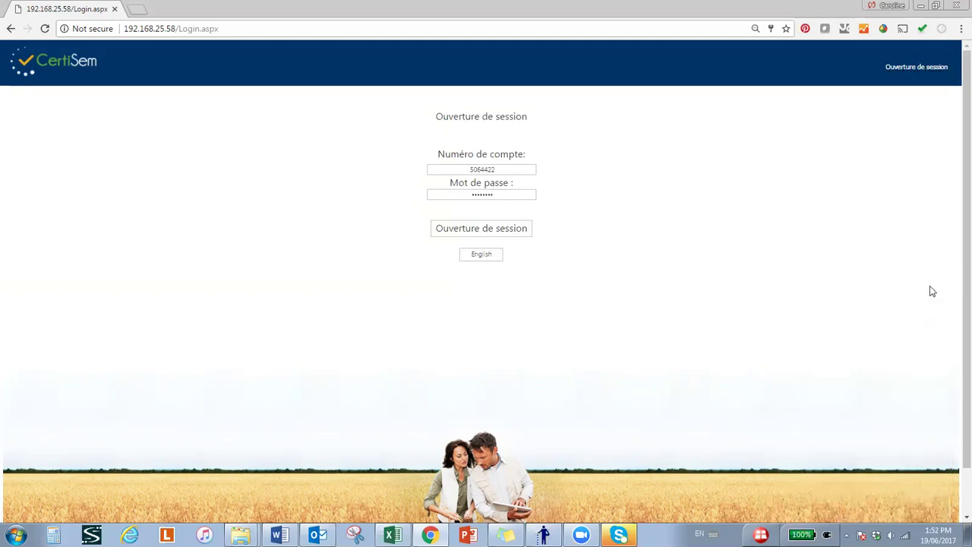
pyautogui.click(504, 238)
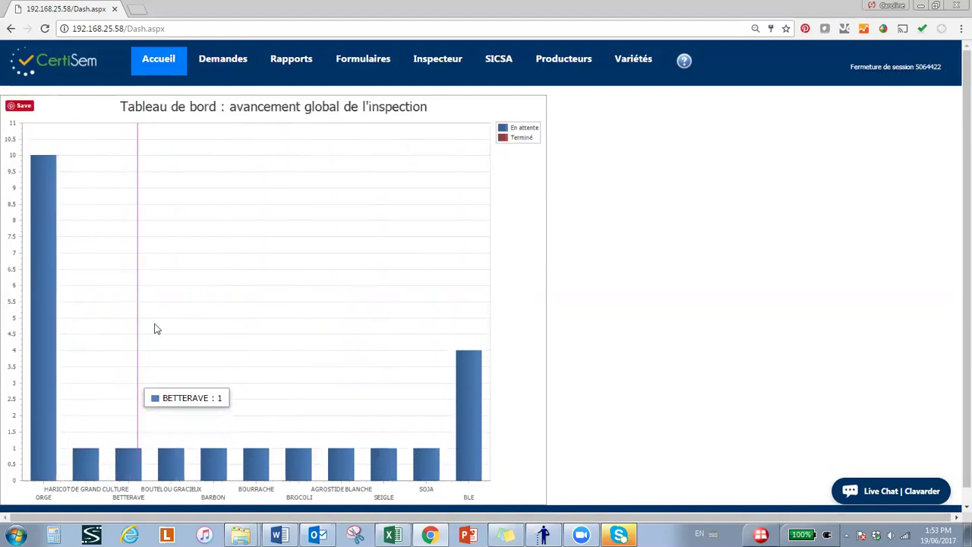
# - Open the Demandes page and move the No de séquence column ahead of Statut de la demande
pyautogui.click(211, 68)
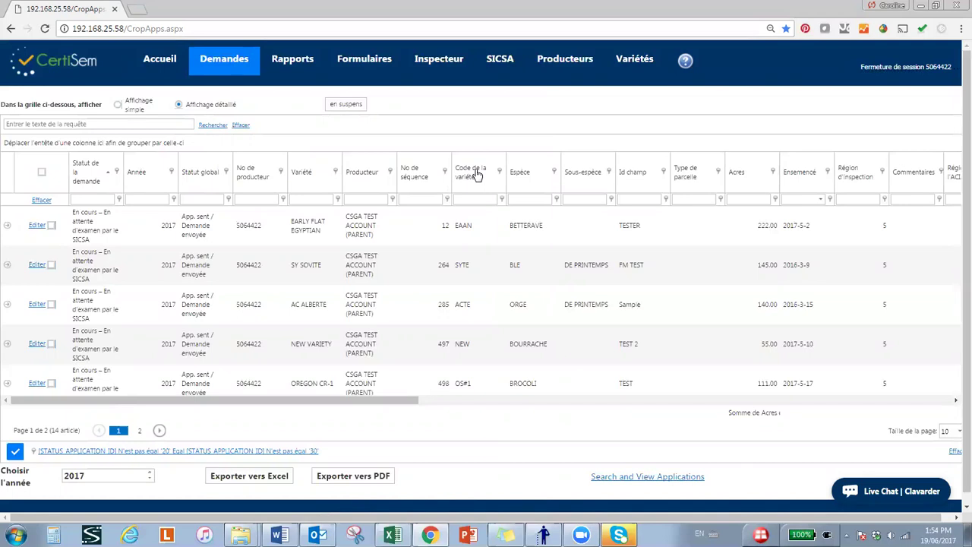
pyautogui.moveTo(420, 183); pyautogui.dragTo(74, 182)
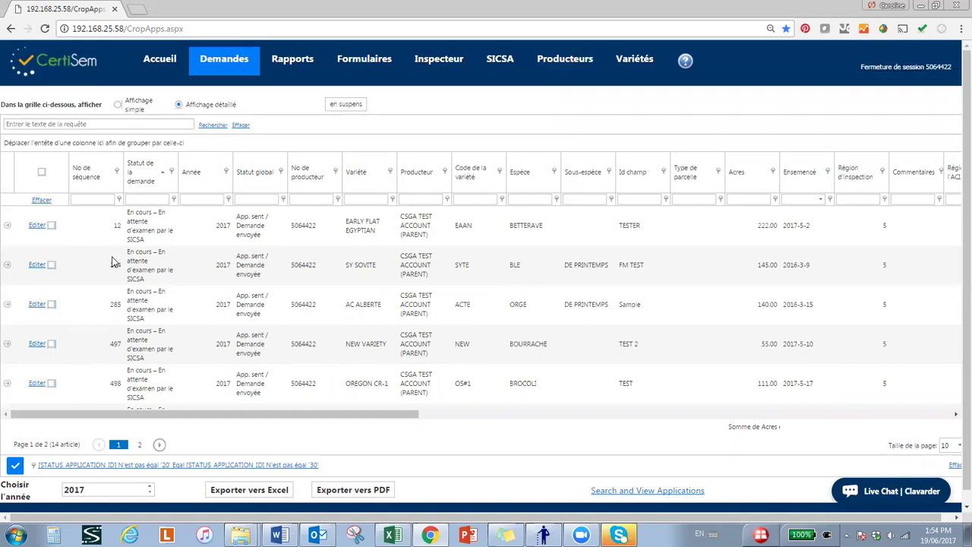
# - Filter the applications grid by the Espèce value "ble" and clear all filters after viewing the matches
pyautogui.click(60, 123)
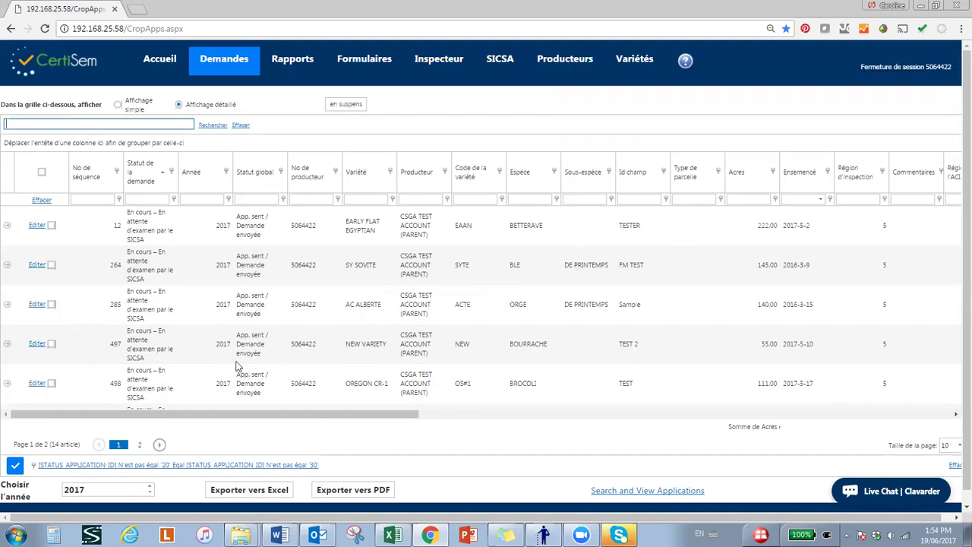
pyautogui.click(145, 199)
pyautogui.click(201, 199)
pyautogui.click(260, 200)
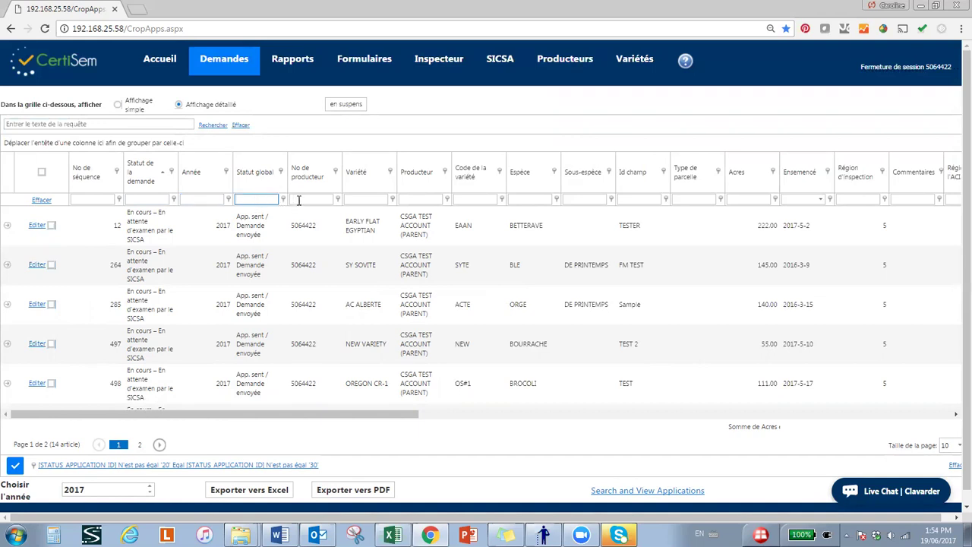
pyautogui.click(298, 200)
pyautogui.click(517, 200)
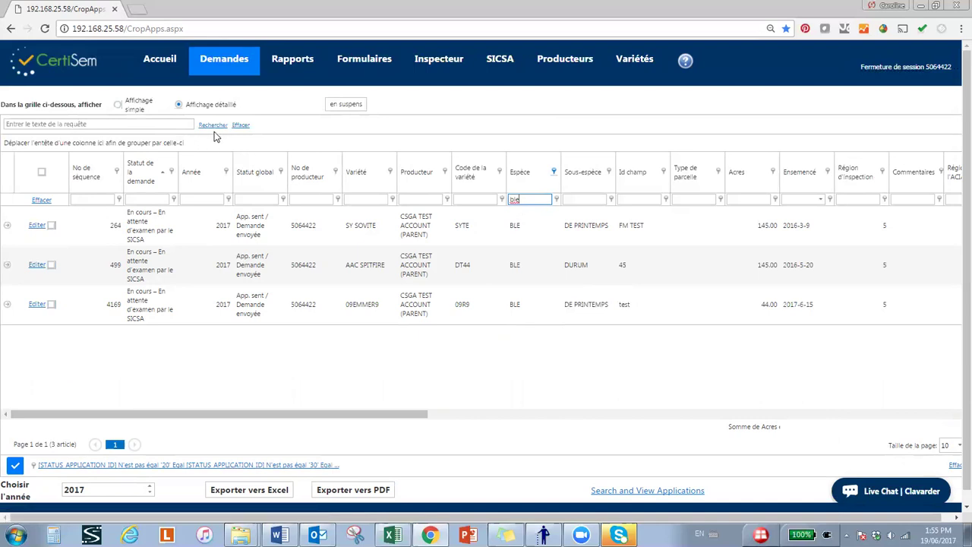
pyautogui.click(952, 466)
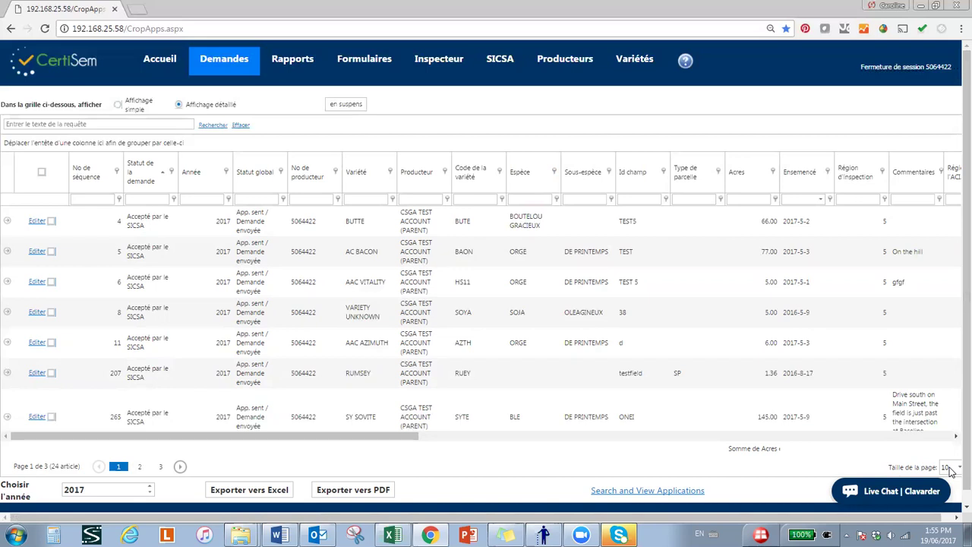
# - Add the Inspecteur field to the grid between Année and Statut global using the column chooser, and close the chooser
pyautogui.rightClick(745, 172)
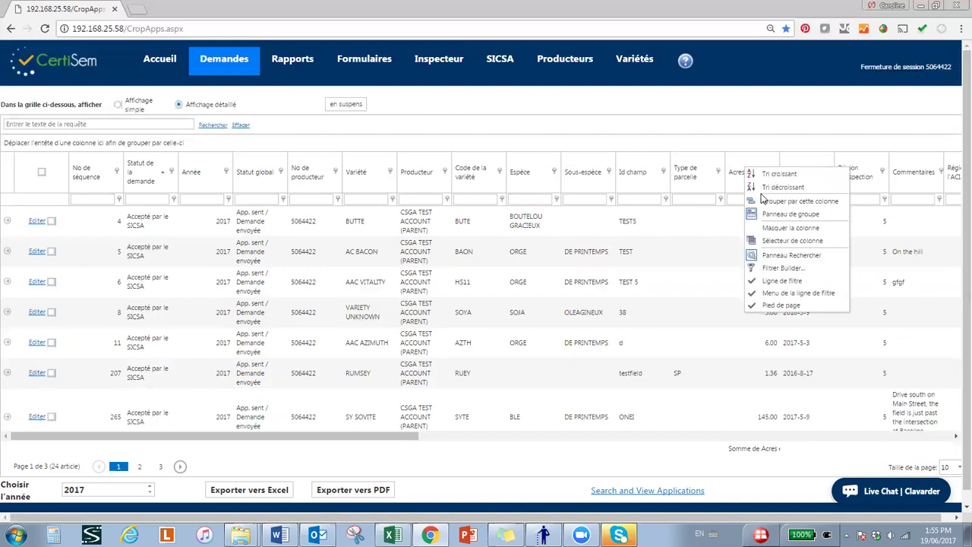
pyautogui.click(777, 244)
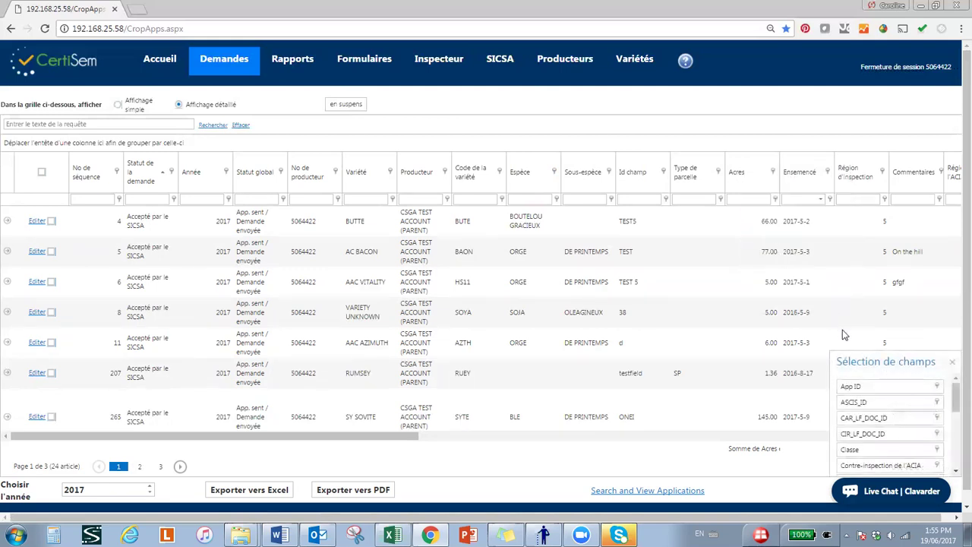
pyautogui.moveTo(851, 365); pyautogui.dragTo(734, 213)
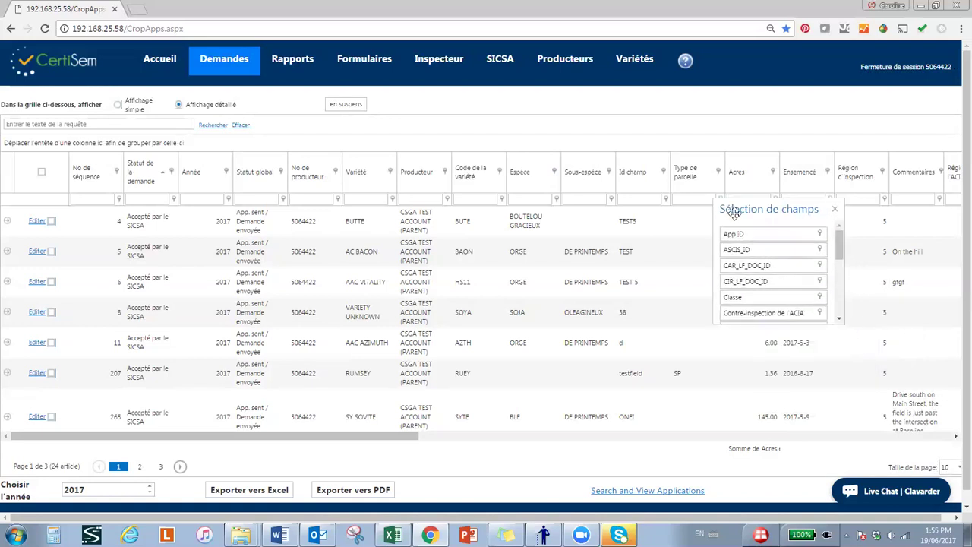
pyautogui.moveTo(833, 259); pyautogui.dragTo(834, 311)
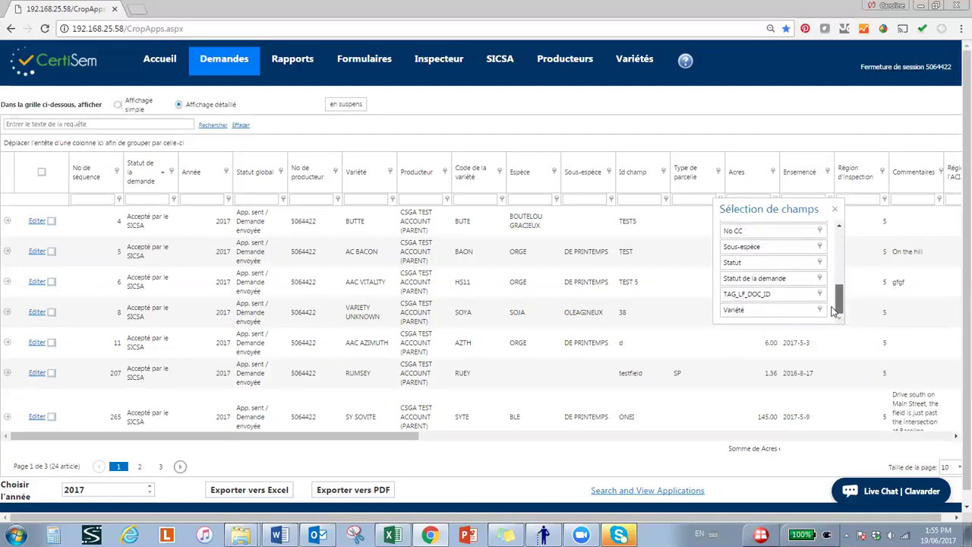
pyautogui.scroll(3, 833, 312)
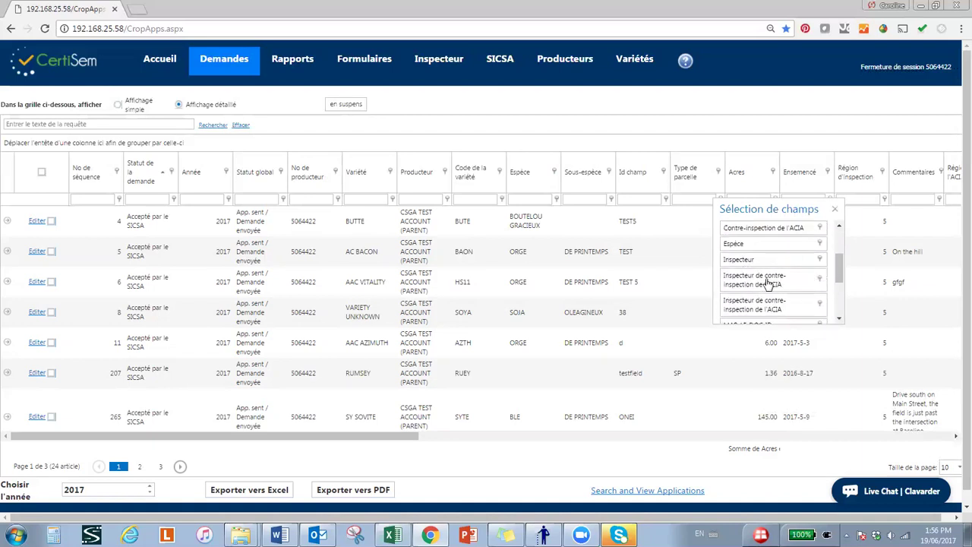
pyautogui.moveTo(734, 260); pyautogui.dragTo(242, 175)
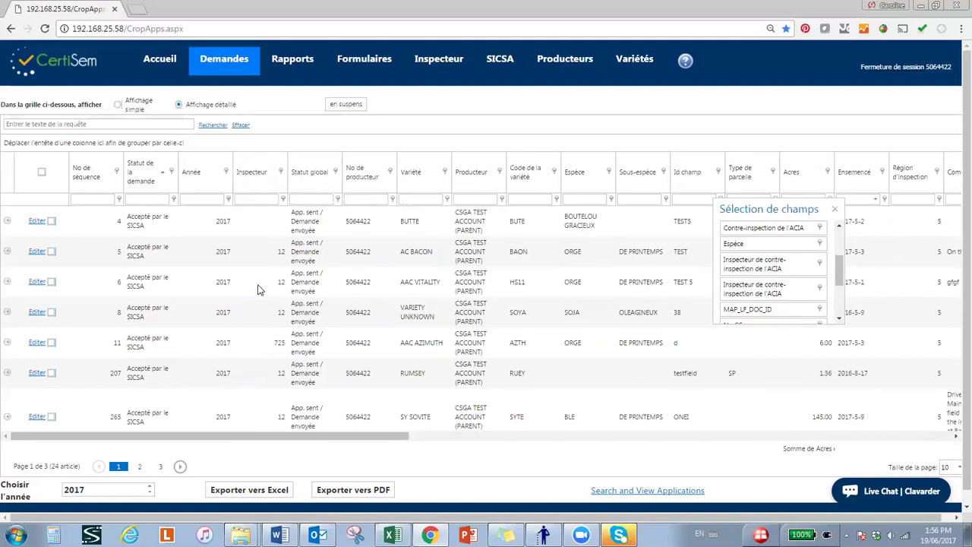
pyautogui.click(835, 211)
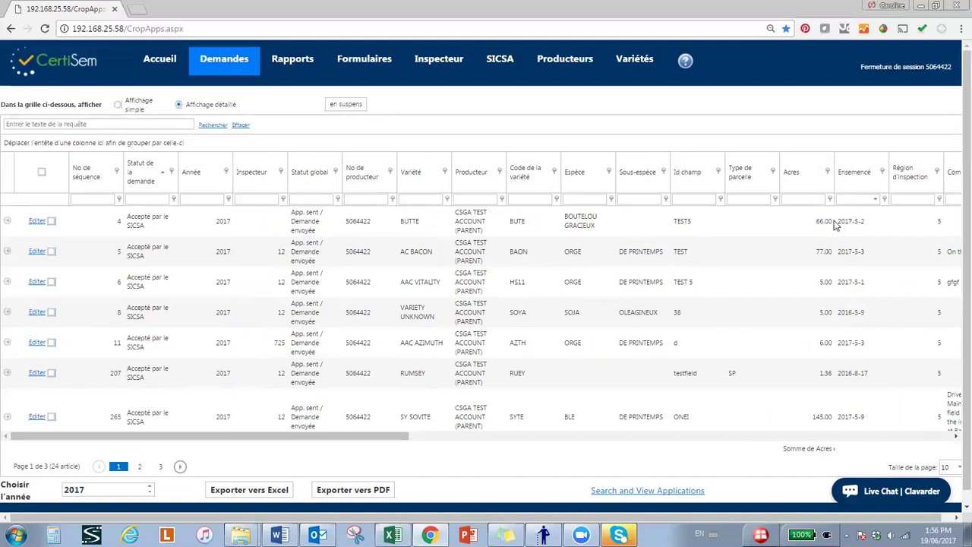
# - Expand the details of the application with sequence number 4, review its status section, and collapse the row
pyautogui.click(7, 222)
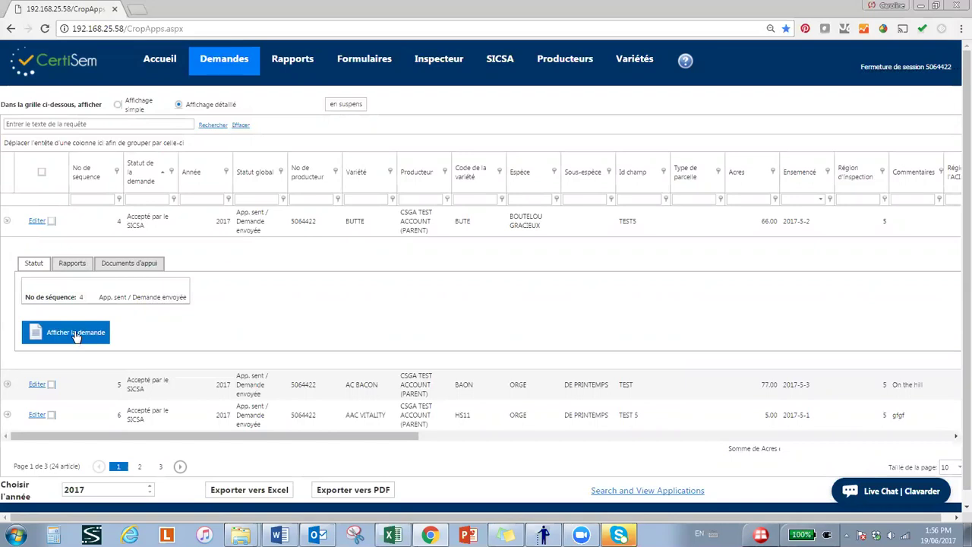
pyautogui.doubleClick(81, 297)
pyautogui.click(135, 332)
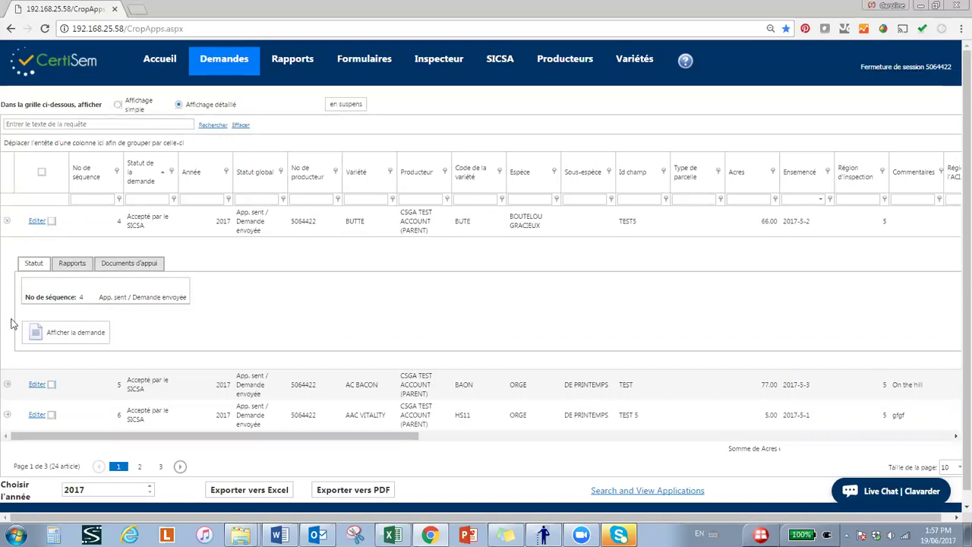
pyautogui.click(8, 223)
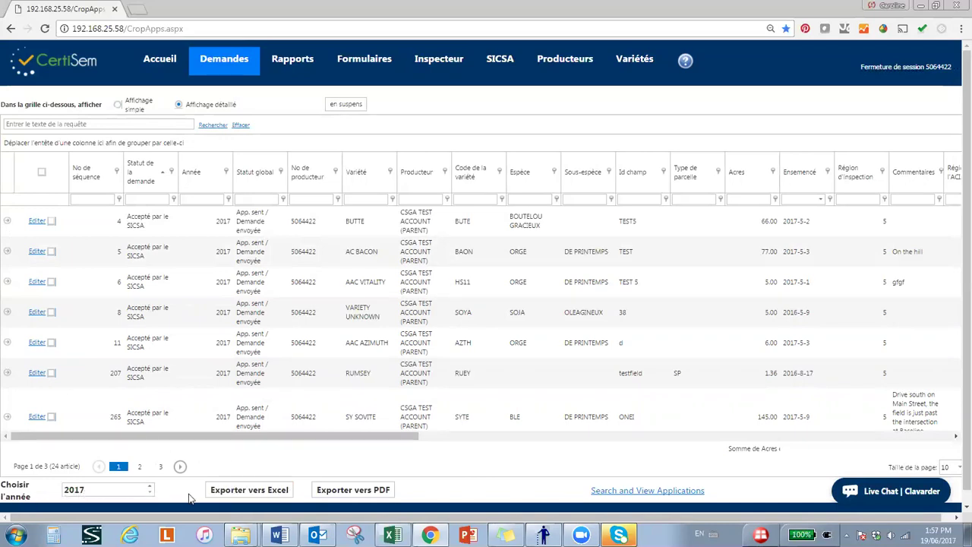
# - Check the grid's page-size options and restrict the applications list to those that are en suspens
pyautogui.click(334, 495)
pyautogui.click(957, 468)
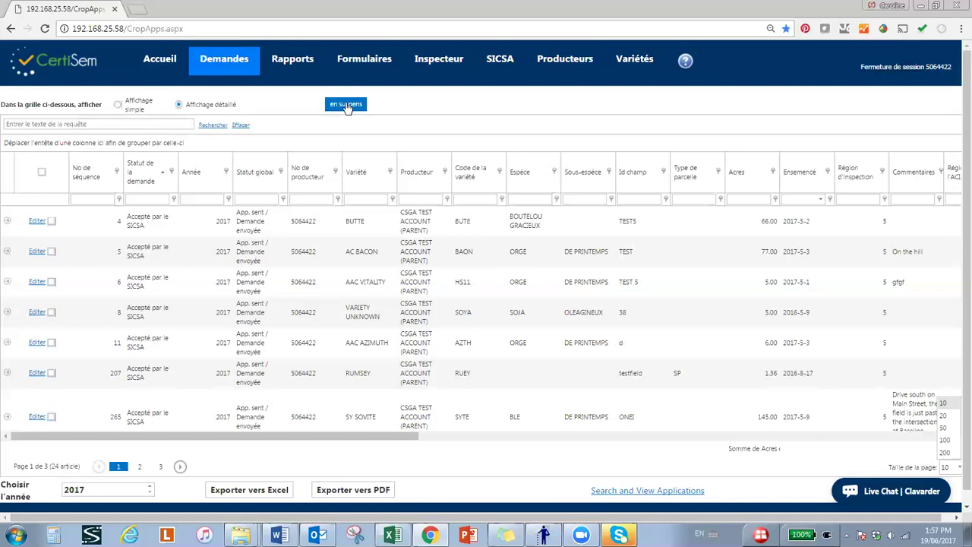
pyautogui.click(230, 65)
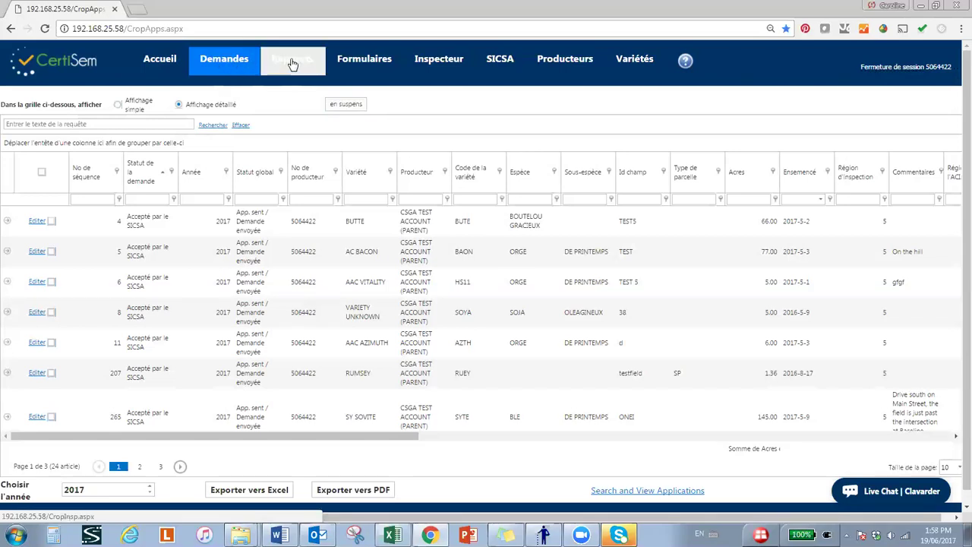
pyautogui.click(334, 105)
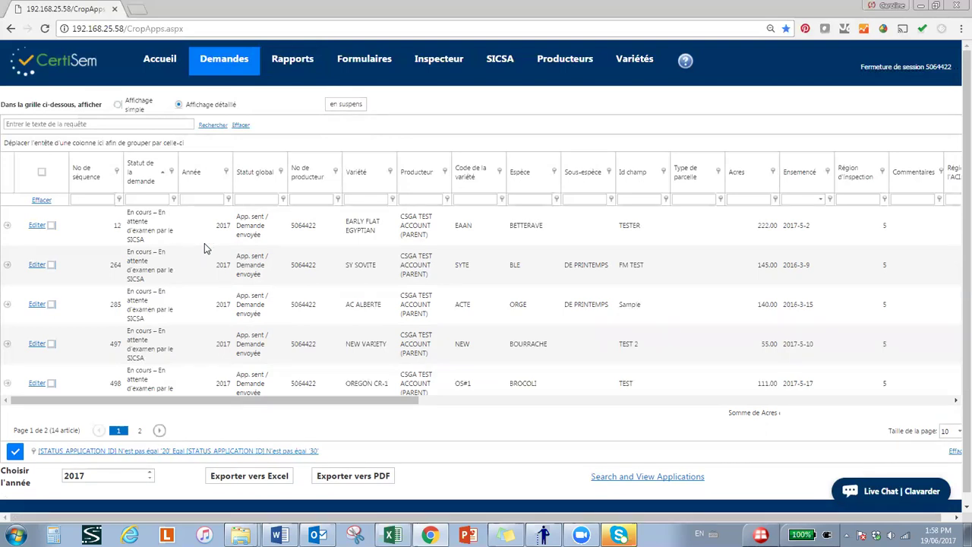
# - Open the Inspecteur page, choose the first CSGA Inspection Service inspector, and highlight the inspector's e-mail and cell number
pyautogui.click(439, 74)
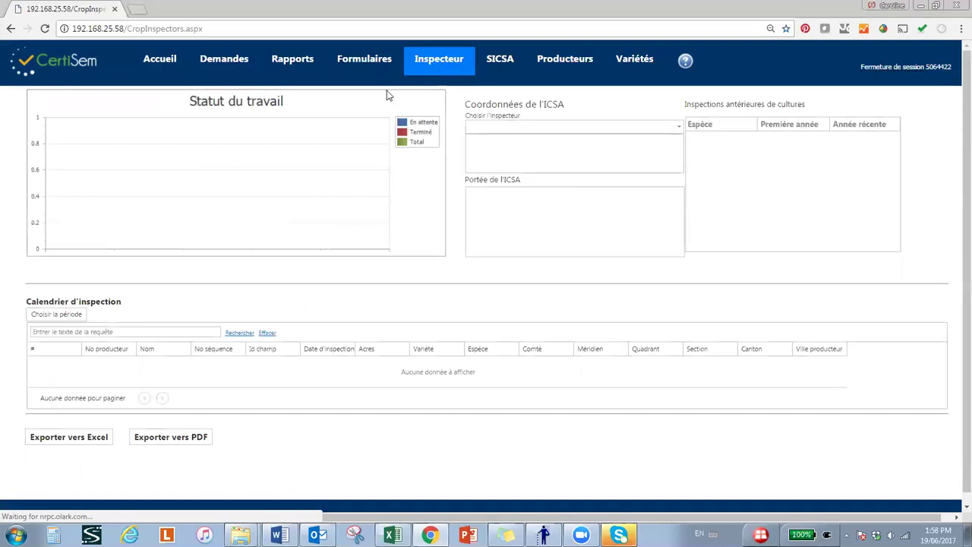
pyautogui.click(494, 125)
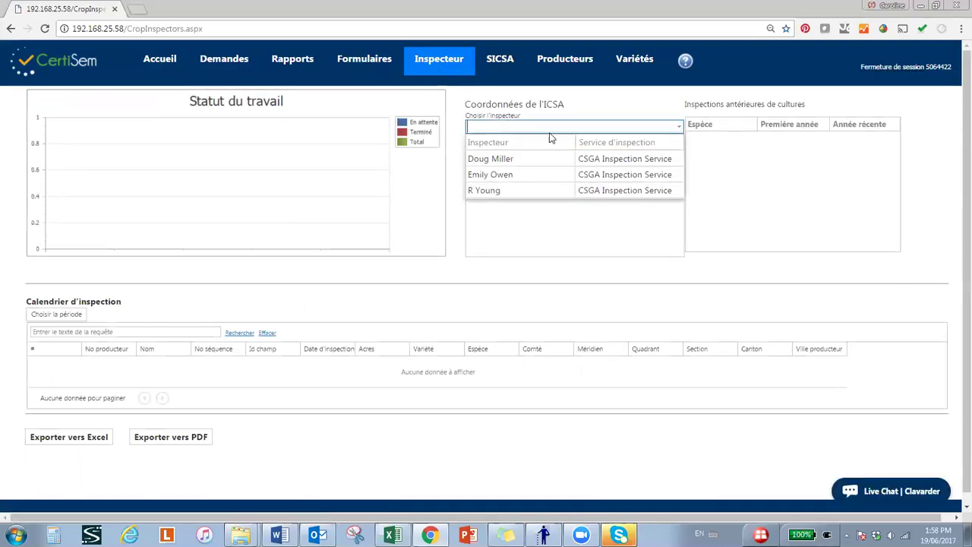
pyautogui.click(511, 160)
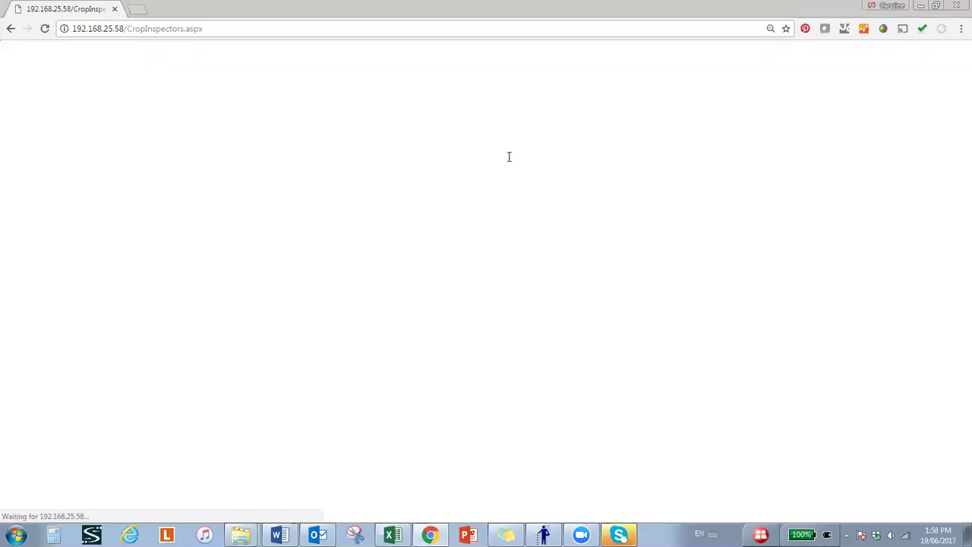
pyautogui.moveTo(571, 166); pyautogui.dragTo(466, 155)
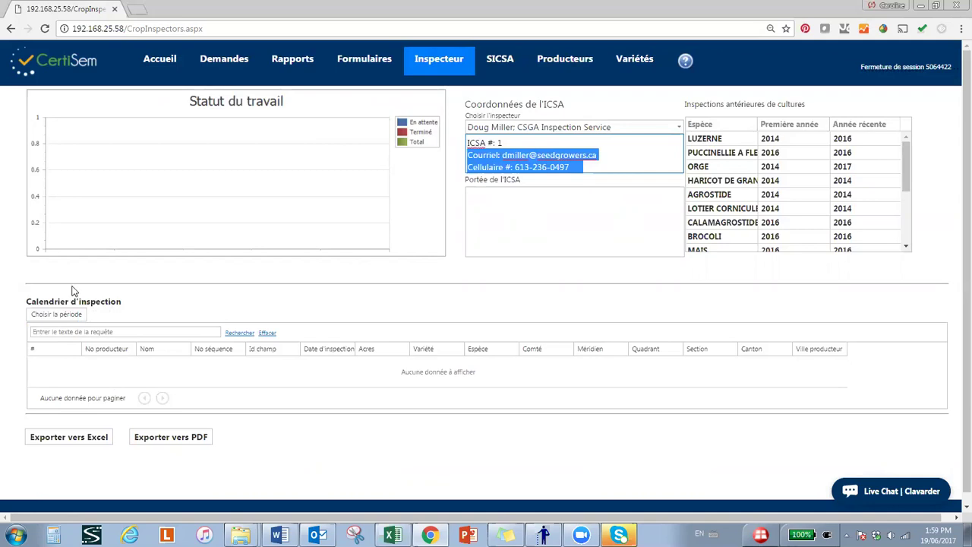
# - View the Producteurs page with the grower's record, followed by the Variétés page
pyautogui.click(542, 60)
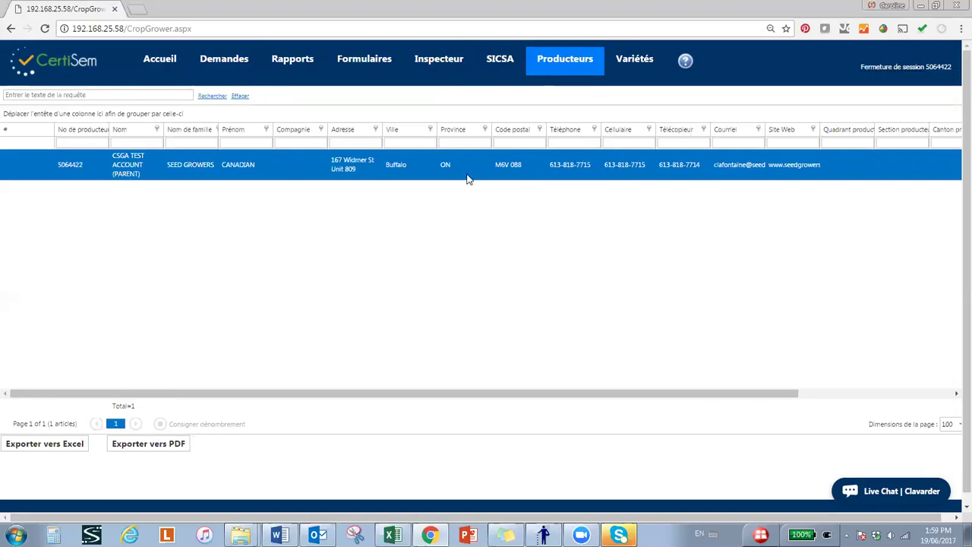
pyautogui.click(616, 69)
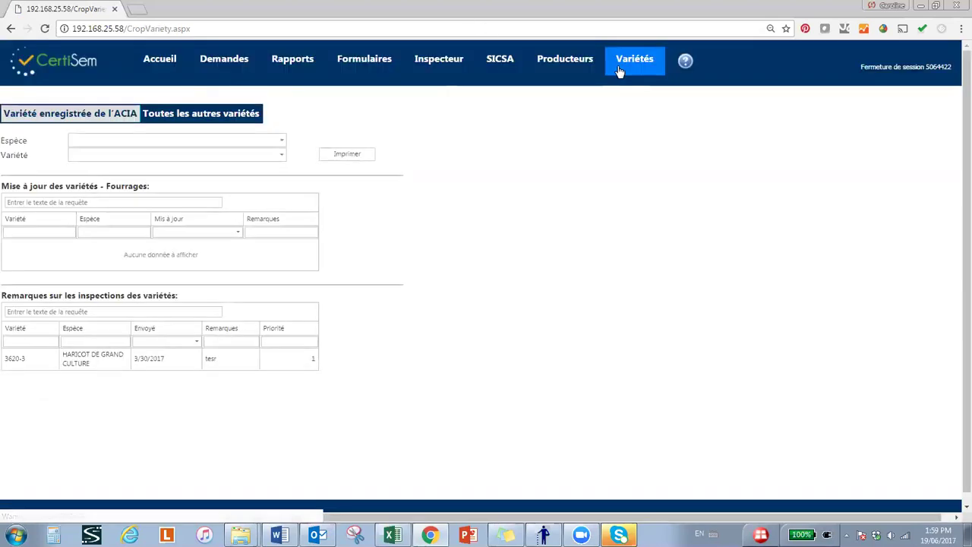